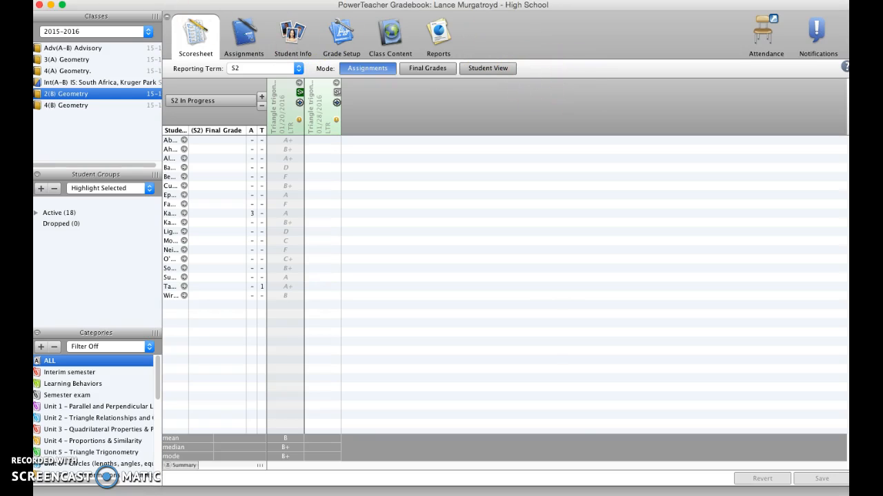
Set the Standards preference's default for new assignments to "Start checked for auto-calculation" and accept the preferences
{"action": "left_click", "coordinate": [80, 1]}
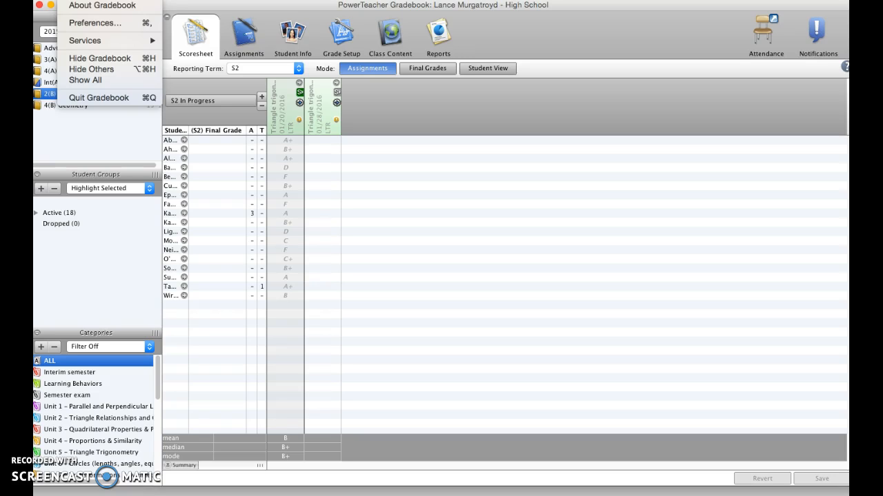
{"action": "left_click", "coordinate": [95, 24]}
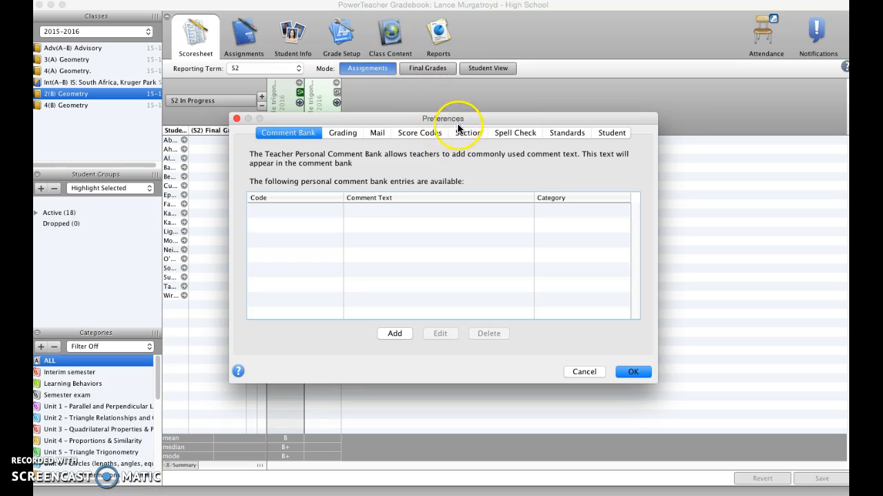
{"action": "left_click", "coordinate": [561, 133]}
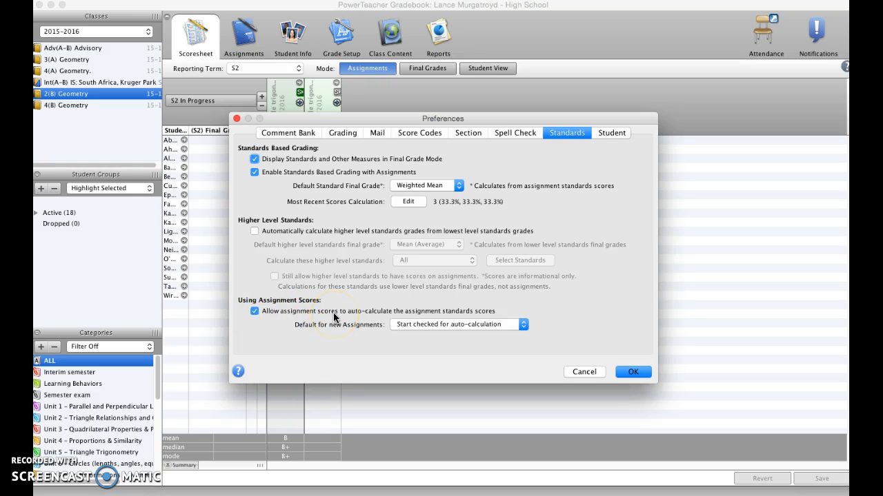
{"action": "left_click", "coordinate": [523, 325]}
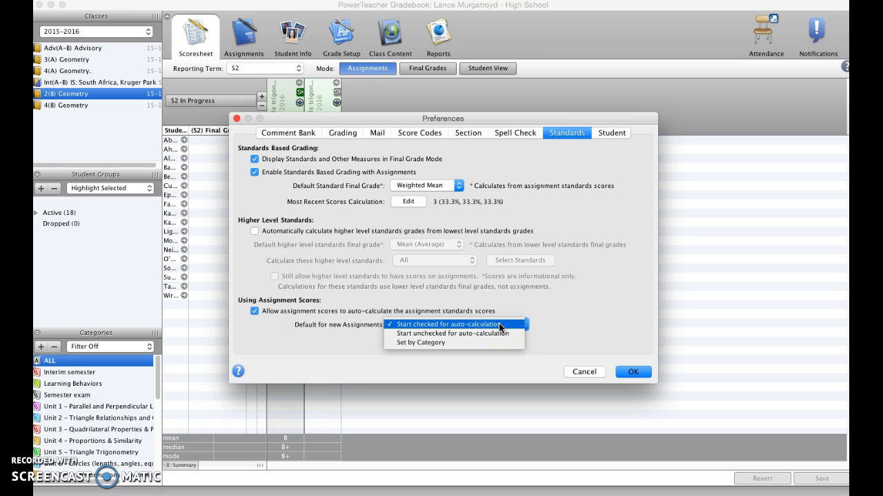
{"action": "left_click", "coordinate": [499, 327]}
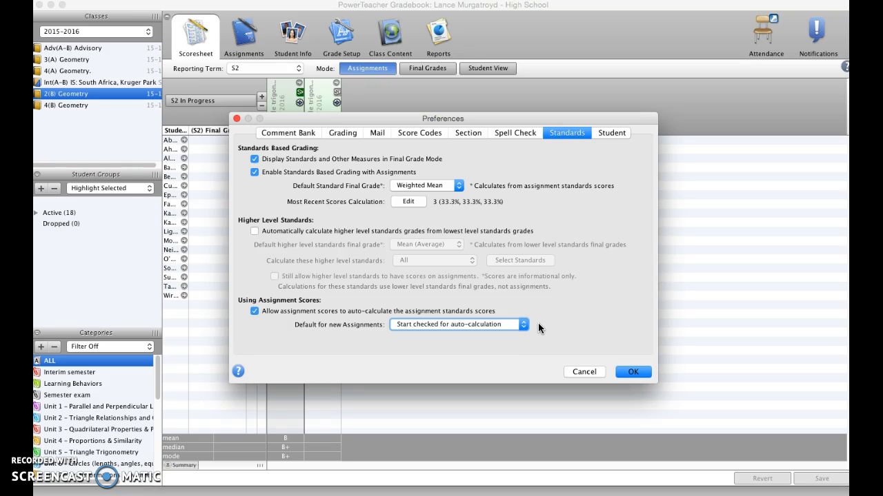
{"action": "left_click", "coordinate": [631, 372]}
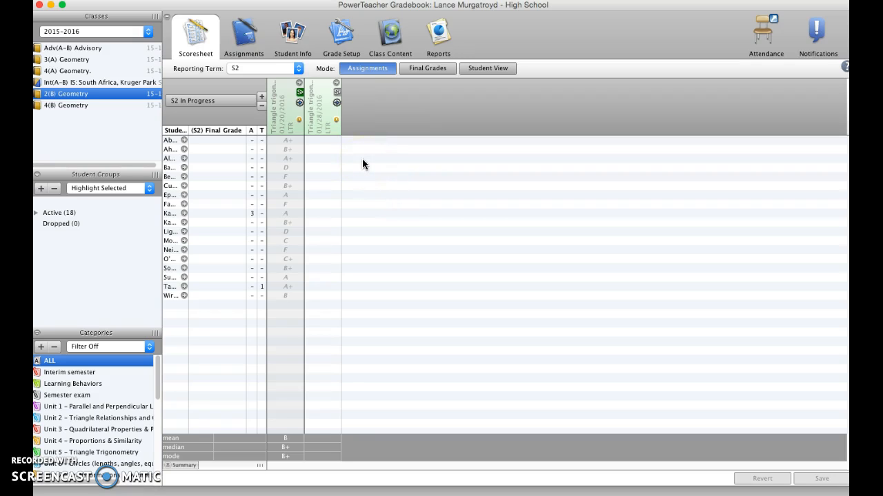
Create a new assignment named "Unit 5 Test" in the category "Unit 5 - Triangle Trigonometry"
{"action": "left_click", "coordinate": [262, 98]}
{"action": "left_click", "coordinate": [339, 337]}
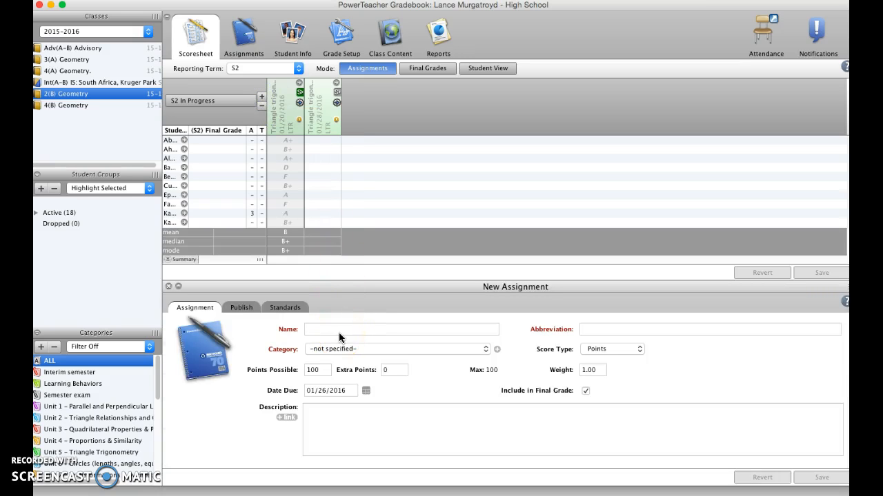
{"action": "type", "text": "Unit 5 "}
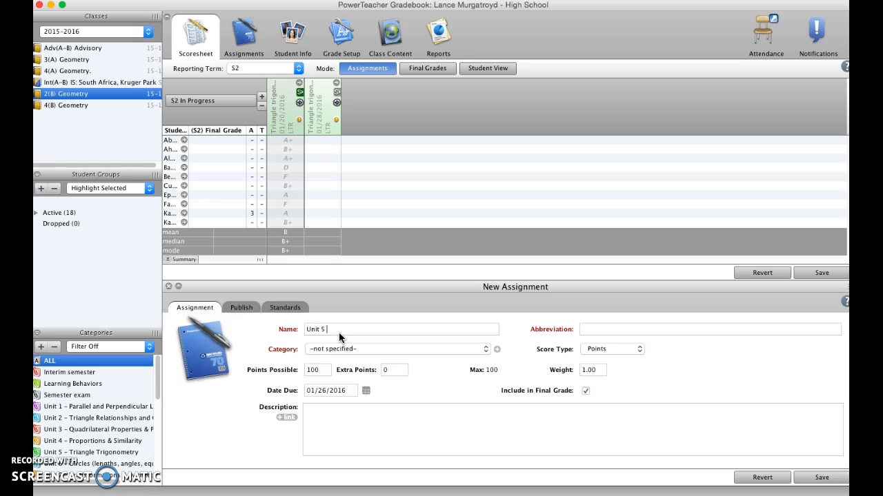
{"action": "type", "text": "Test"}
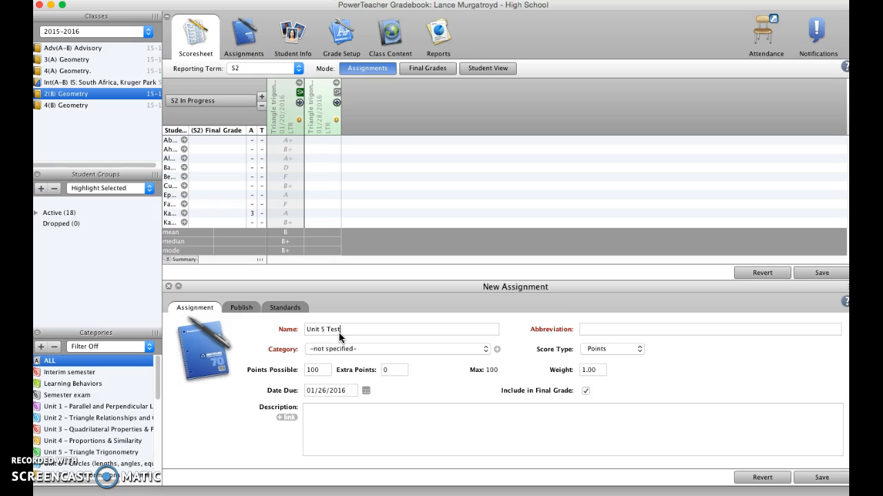
{"action": "left_click", "coordinate": [419, 349]}
{"action": "scroll", "coordinate": [380, 400], "scroll_direction": "down", "scroll_amount": 2}
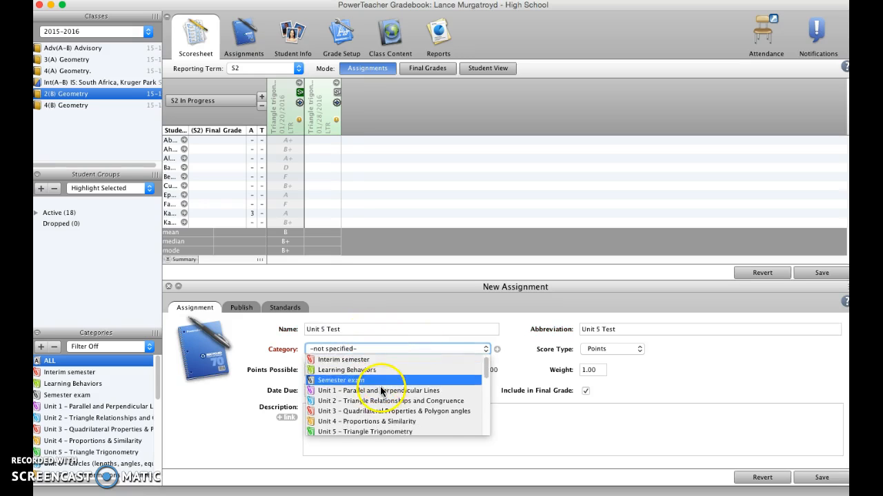
{"action": "left_click", "coordinate": [370, 421]}
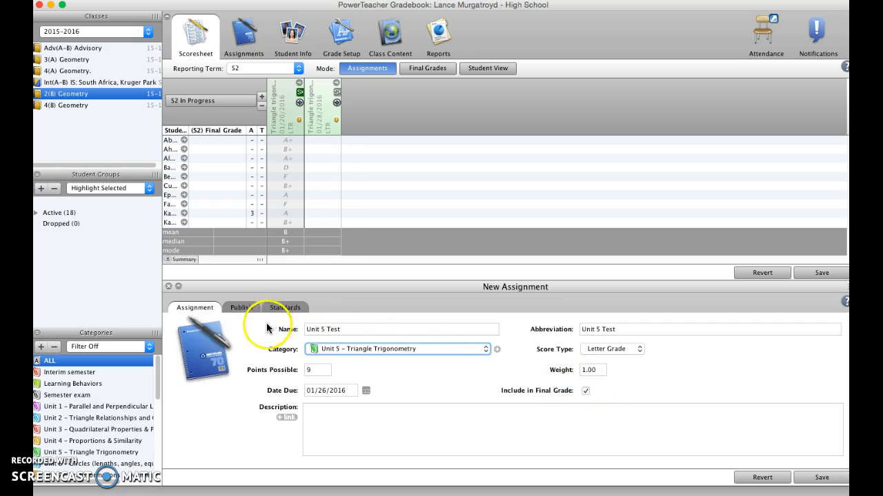
Link the new assignment to standard H.M.Geometry.6, Triangle Trigonometry, then save it and close its details
{"action": "left_click", "coordinate": [241, 308]}
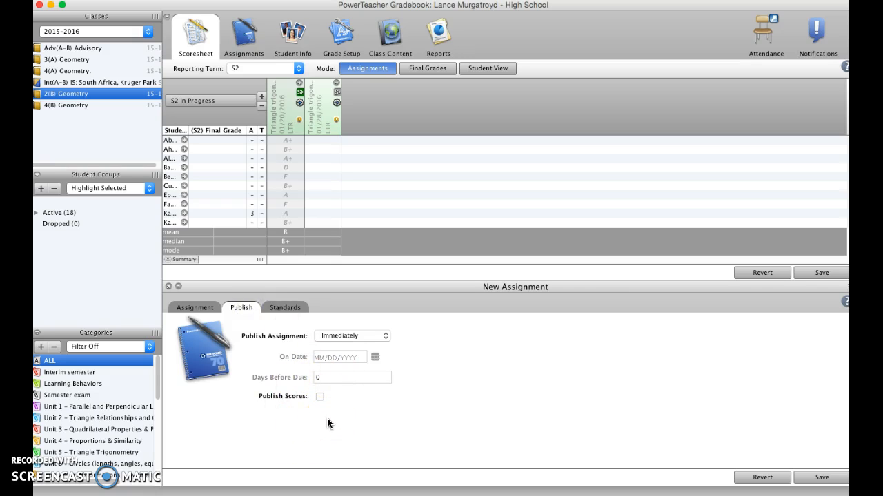
{"action": "left_click", "coordinate": [288, 309]}
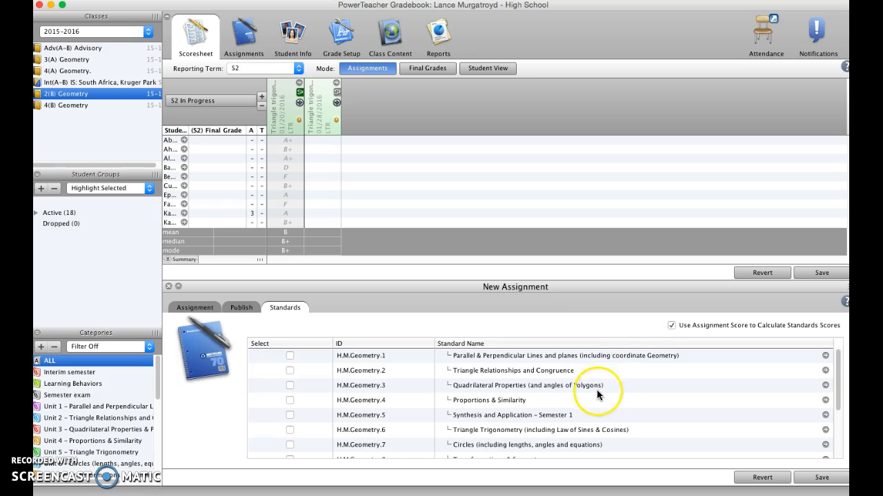
{"action": "scroll", "coordinate": [598, 391], "scroll_direction": "down", "scroll_amount": 2}
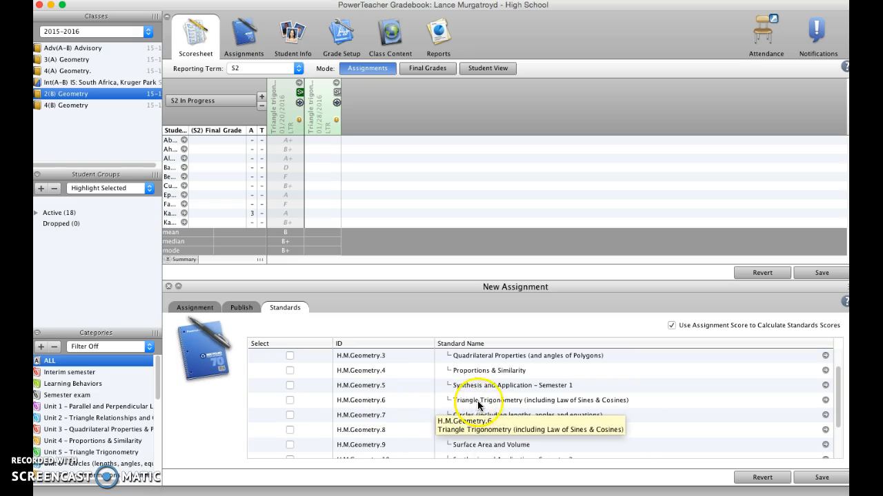
{"action": "left_click", "coordinate": [290, 401]}
{"action": "left_click", "coordinate": [290, 401]}
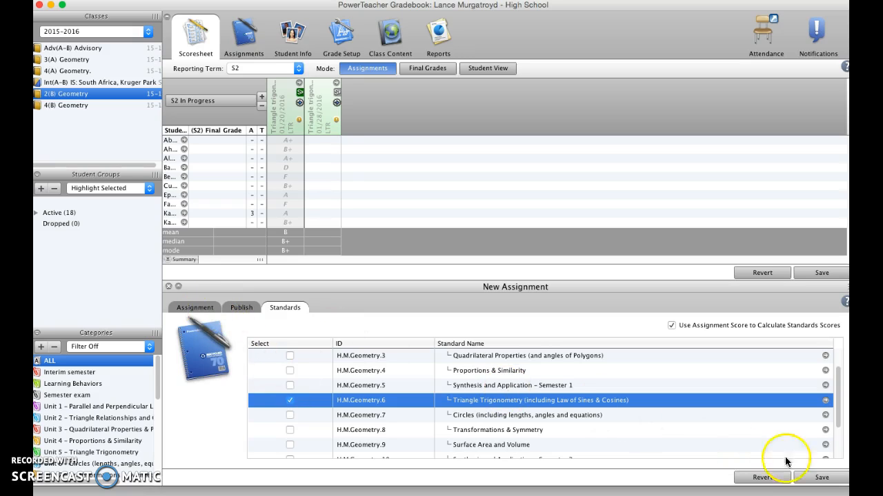
{"action": "left_click", "coordinate": [830, 477]}
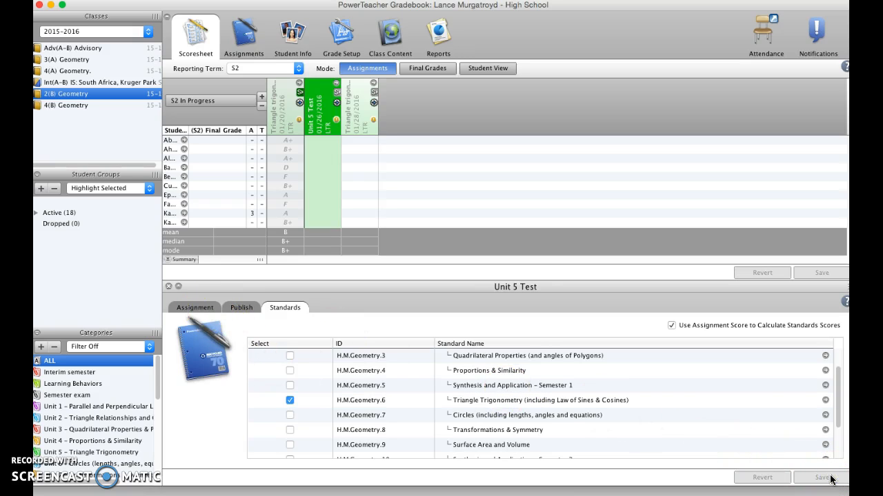
{"action": "left_click", "coordinate": [168, 286]}
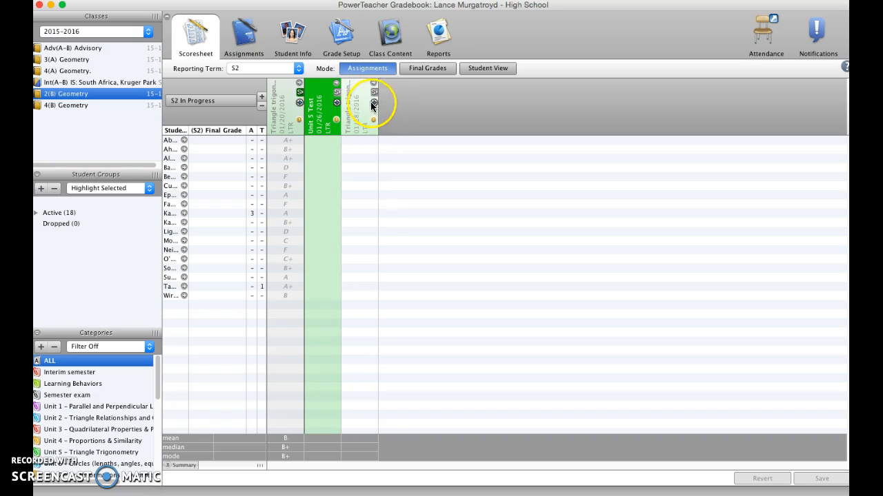
Show the standards column for Triangle trigonometry Quiz #2 and review the linked standard's details
{"action": "mouse_move", "coordinate": [377, 101]}
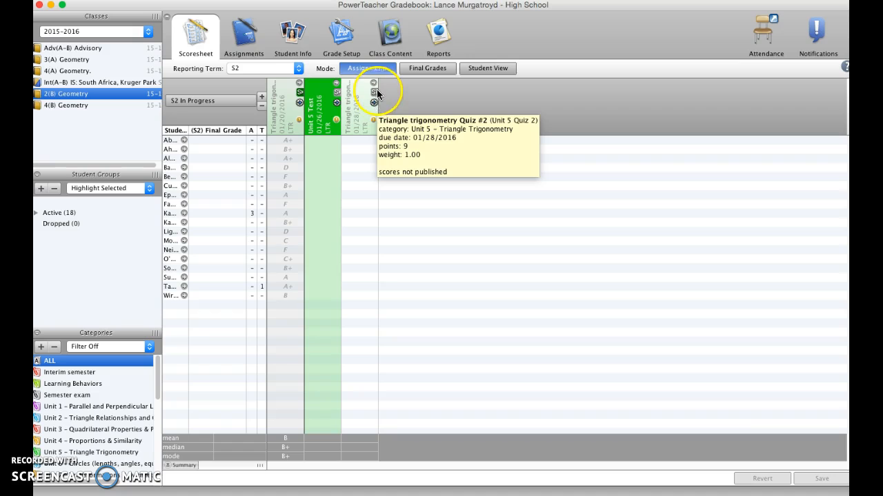
{"action": "left_click", "coordinate": [374, 95]}
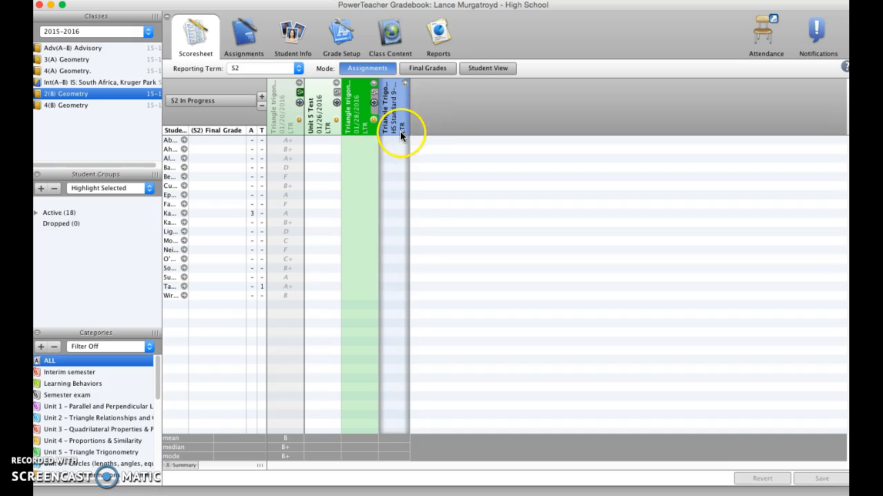
{"action": "left_click", "coordinate": [398, 108]}
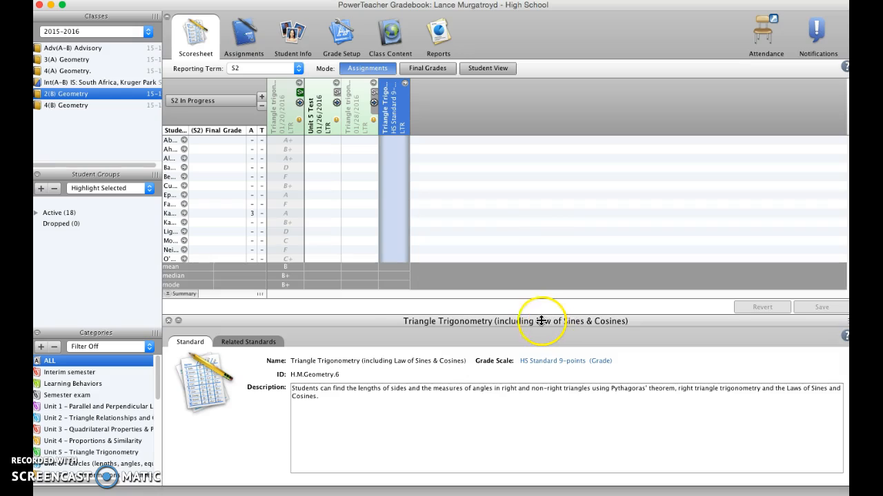
{"action": "left_click", "coordinate": [169, 320]}
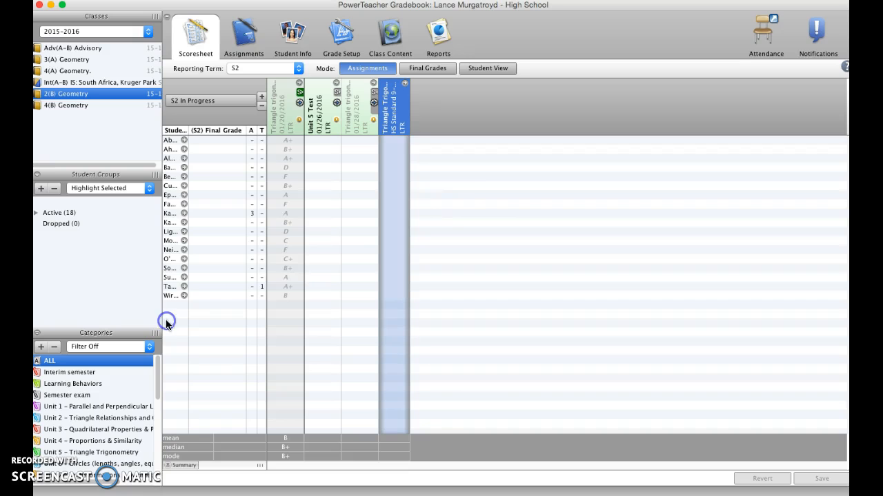
Enter an A for the first student in the Triangle trigonometry Quiz #2 column and check that student's standard score cell
{"action": "left_click", "coordinate": [366, 141]}
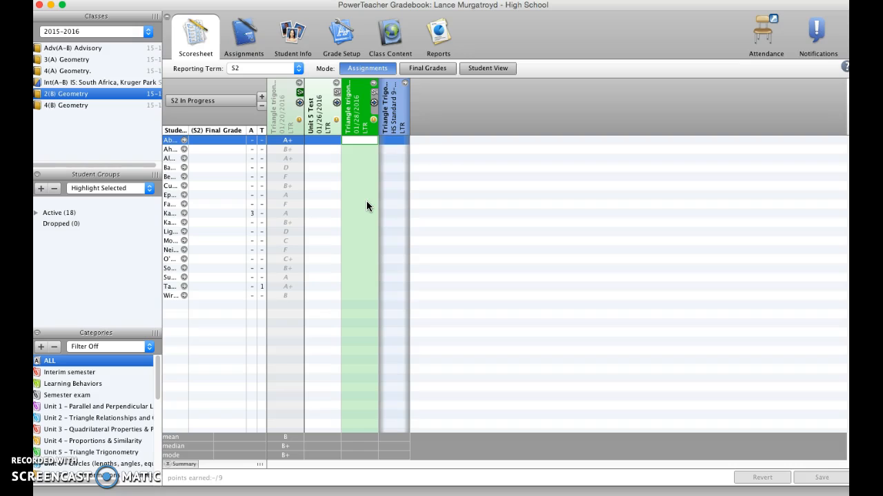
{"action": "type", "text": "a"}
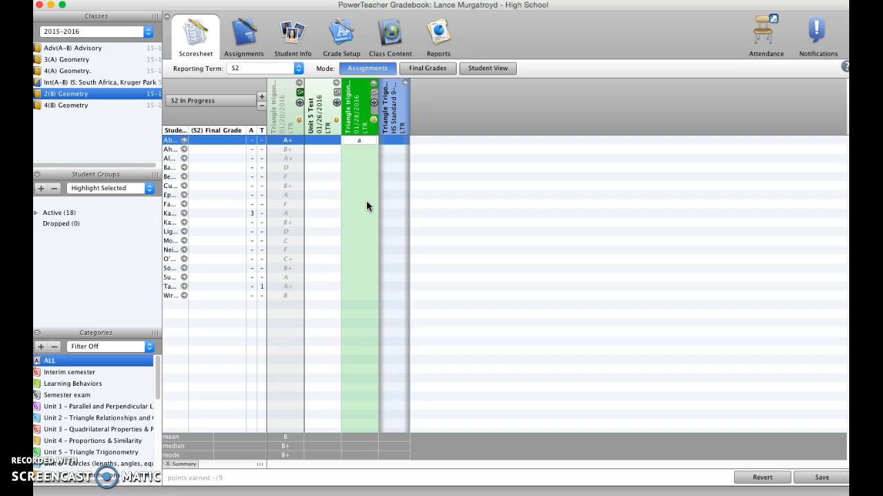
{"action": "key", "text": "Return"}
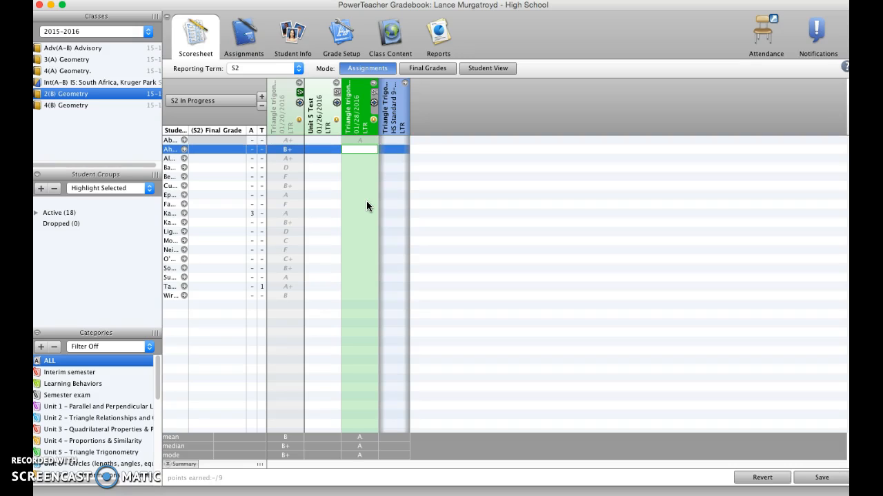
{"action": "left_click", "coordinate": [391, 140]}
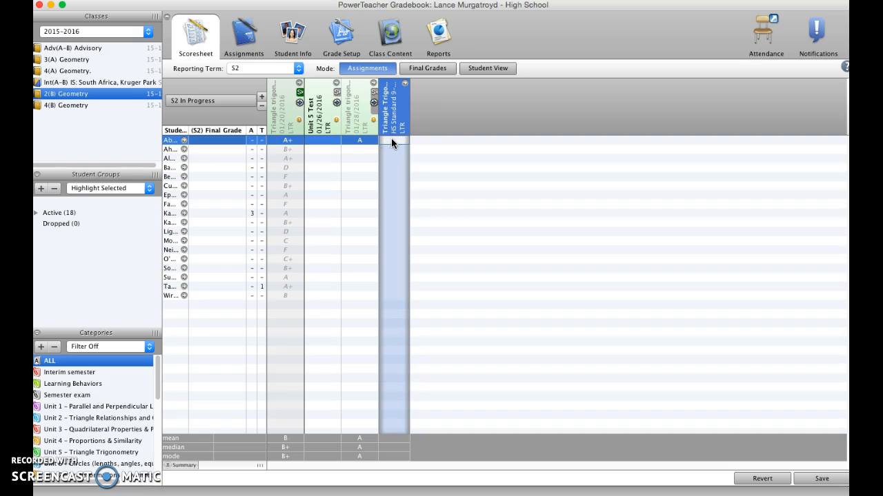
Enter B for the second through eighth students and C for the following four in the Triangle trigonometry Quiz #2 column
{"action": "left_click", "coordinate": [356, 156]}
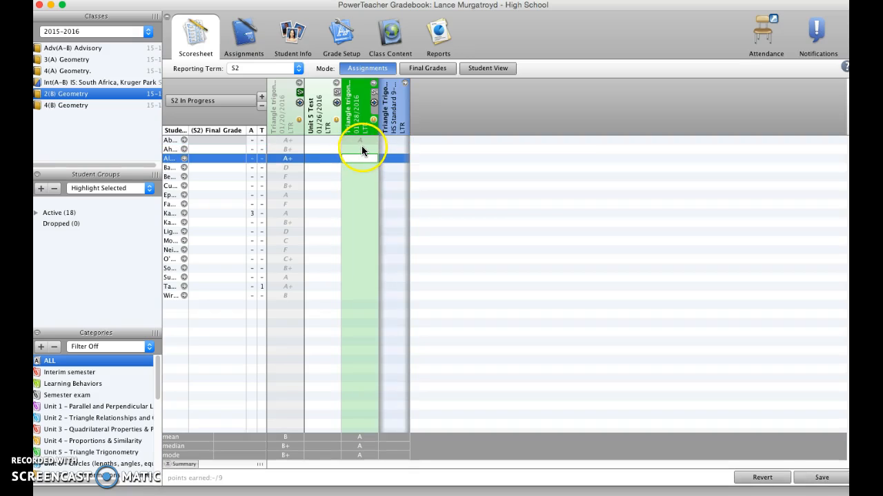
{"action": "left_click", "coordinate": [362, 148]}
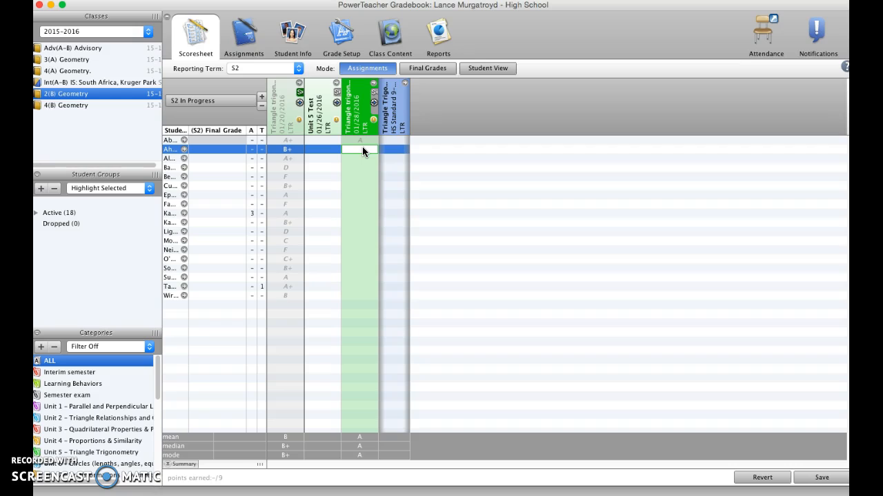
{"action": "type", "text": "B"}
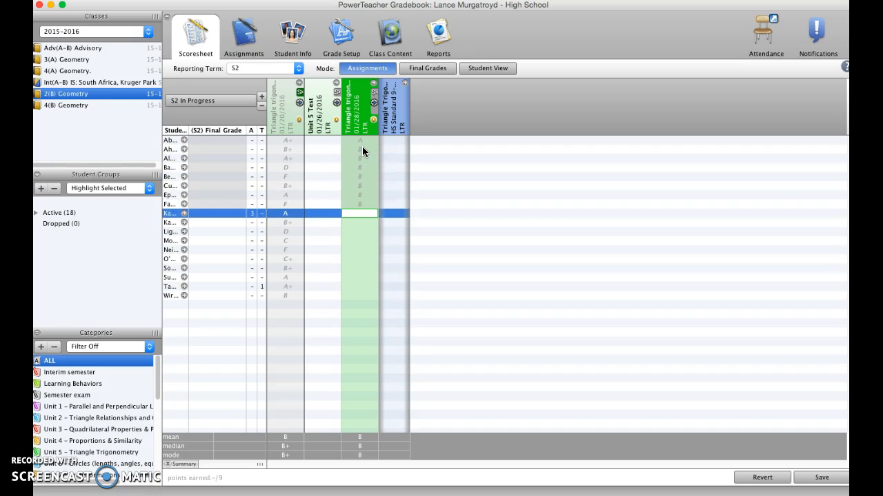
{"action": "type", "text": " B B B B B B c"}
{"action": "key", "text": "Return"}
{"action": "type", "text": "c"}
{"action": "key", "text": "Return"}
{"action": "type", "text": "c"}
{"action": "key", "text": "Return"}
{"action": "type", "text": "c"}
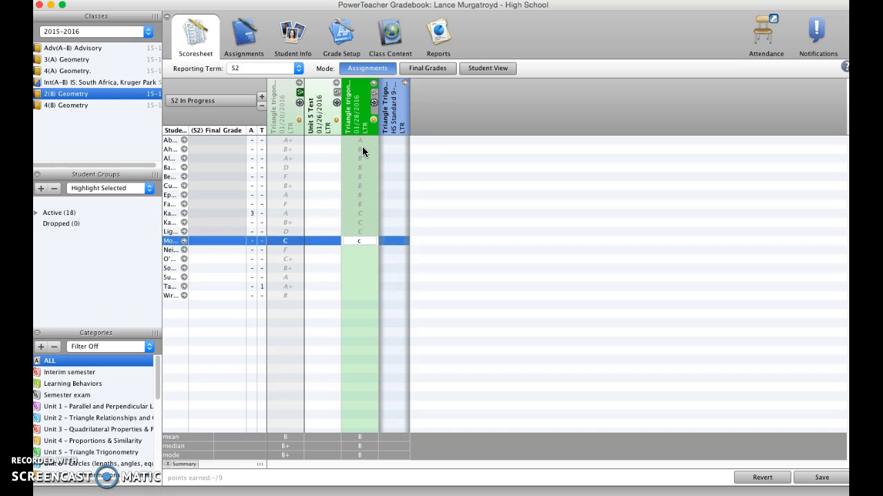
Enter D for the last six students in the Triangle trigonometry Quiz #2 column
{"action": "type", "text": " d d d d d"}
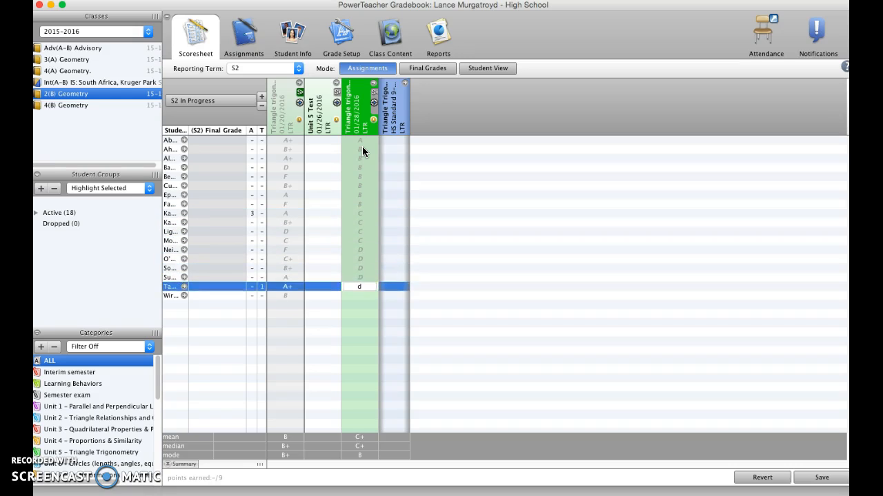
{"action": "key", "text": "Return"}
{"action": "type", "text": "d"}
{"action": "key", "text": "Return"}
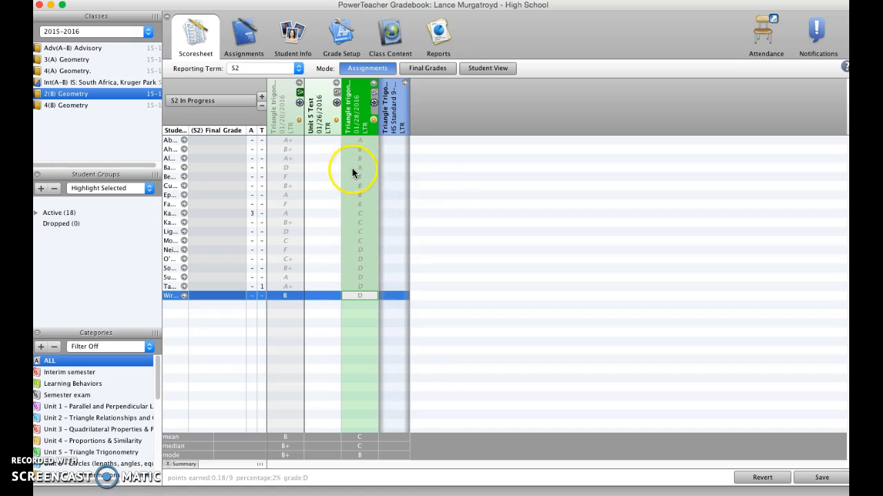
Copy the Triangle trigonometry Quiz #2 scores and paste them into its Triangle Trigonometry standard column
{"action": "left_click", "coordinate": [351, 169]}
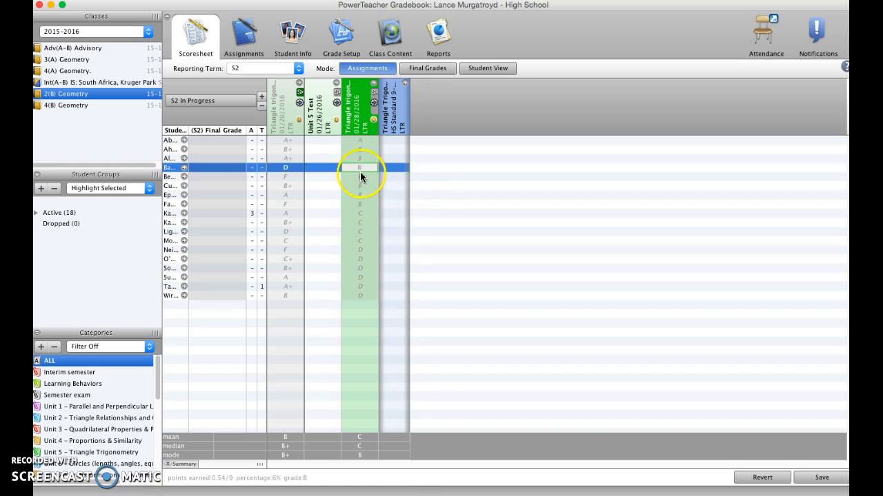
{"action": "mouse_move", "coordinate": [358, 126]}
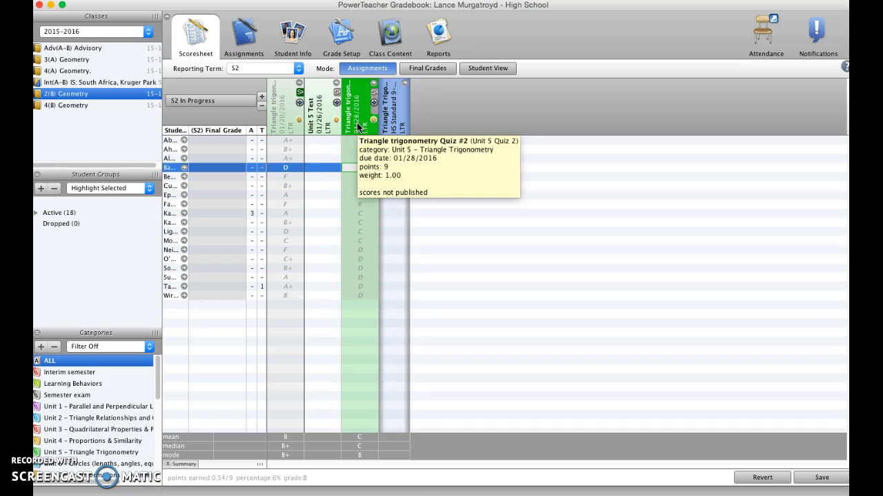
{"action": "right_click", "coordinate": [358, 126]}
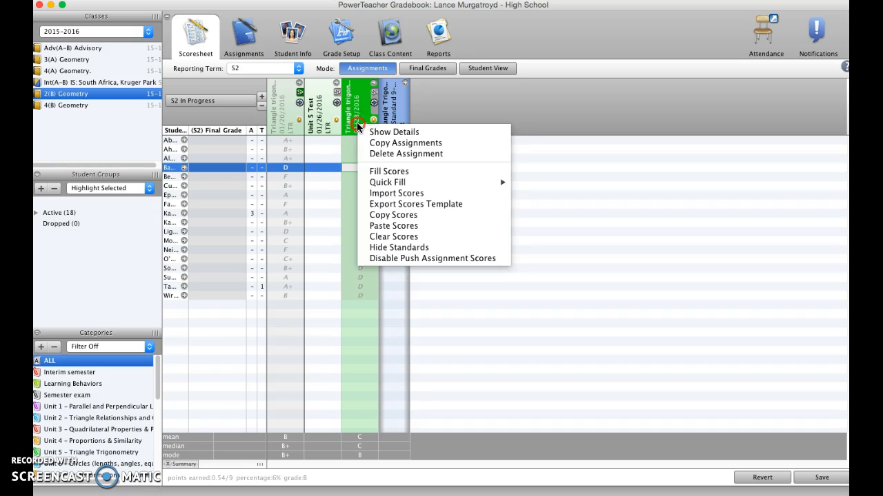
{"action": "mouse_move", "coordinate": [381, 182]}
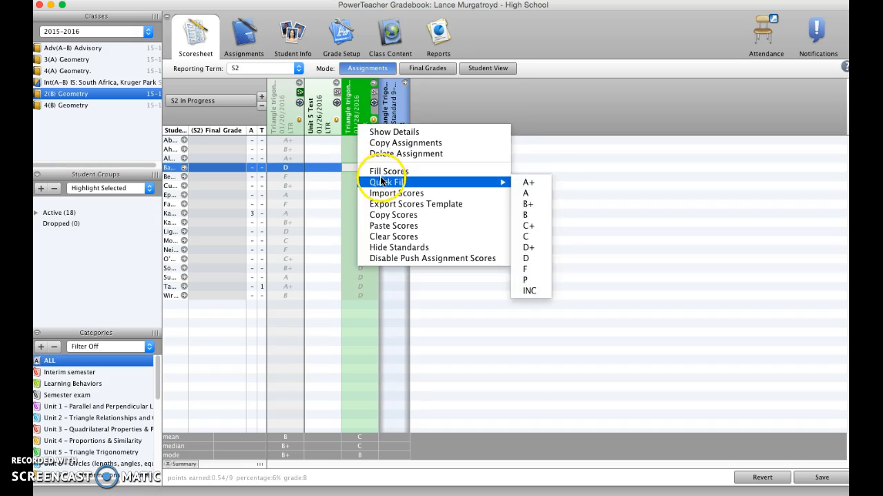
{"action": "left_click", "coordinate": [385, 215]}
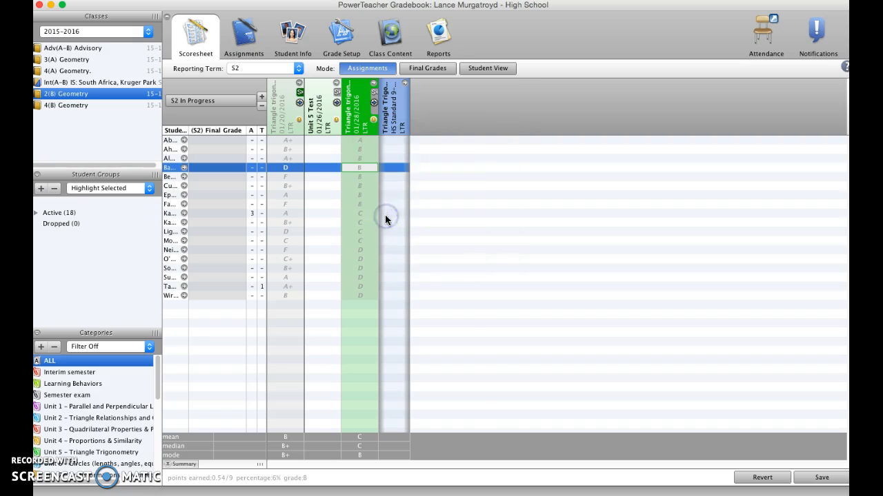
{"action": "left_click", "coordinate": [395, 125]}
{"action": "right_click", "coordinate": [396, 127]}
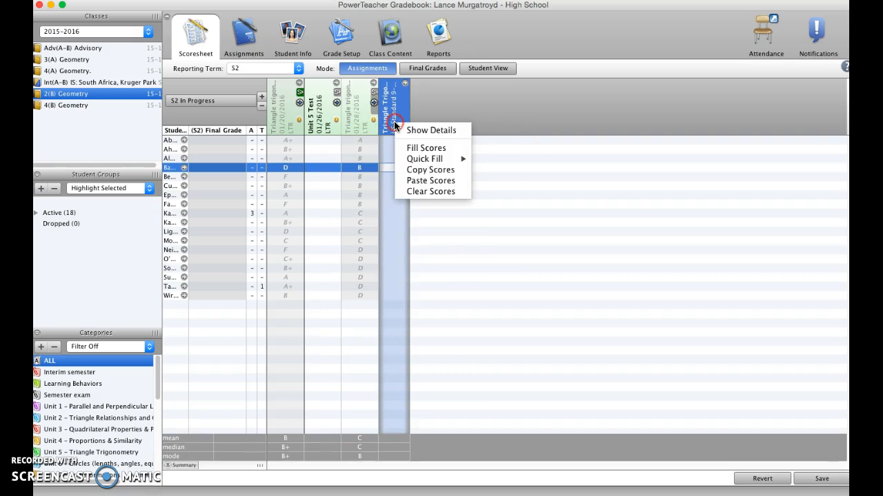
{"action": "left_click", "coordinate": [421, 180]}
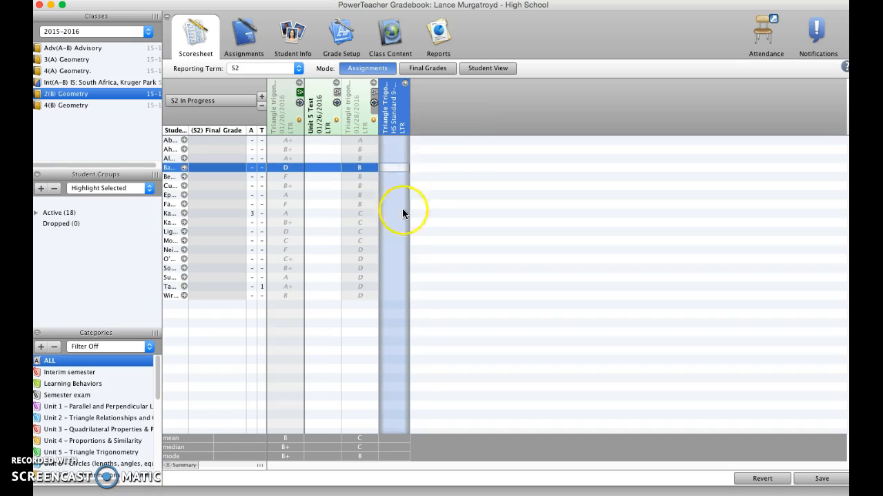
{"action": "left_click", "coordinate": [353, 277]}
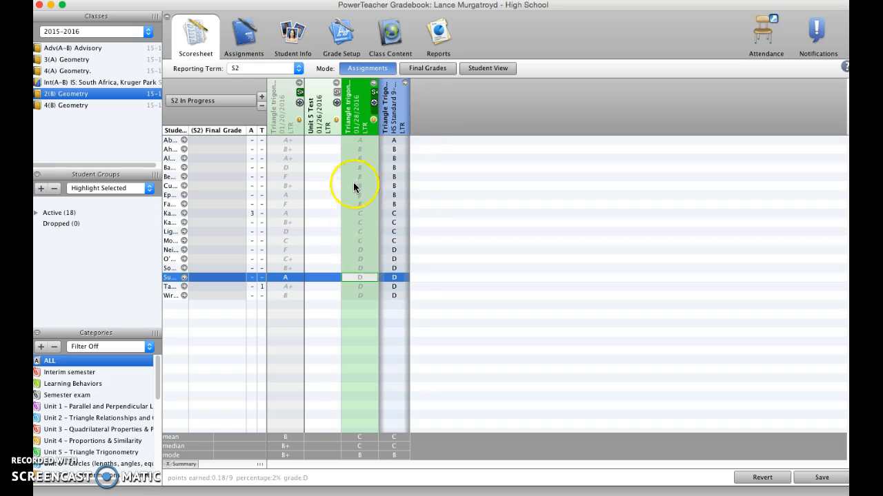
Save the modified scores and start a new assignment named LB1 in the Learning Behaviors category
{"action": "left_click", "coordinate": [262, 100]}
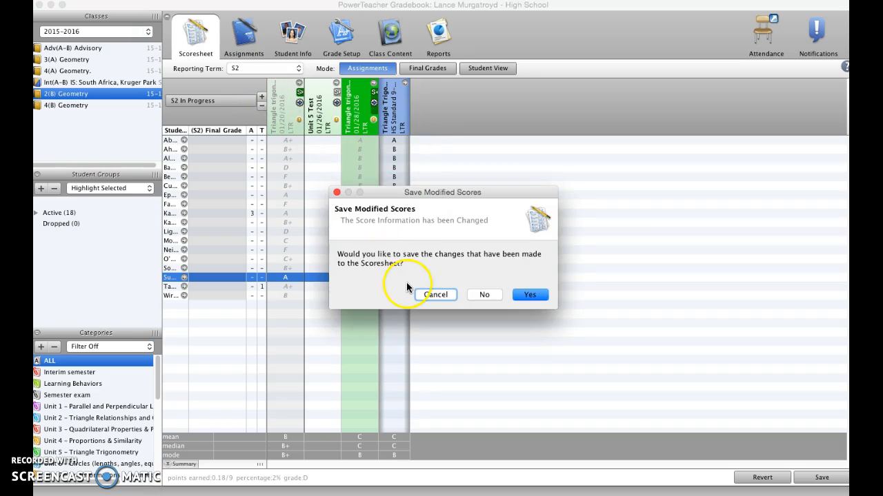
{"action": "left_click", "coordinate": [527, 295]}
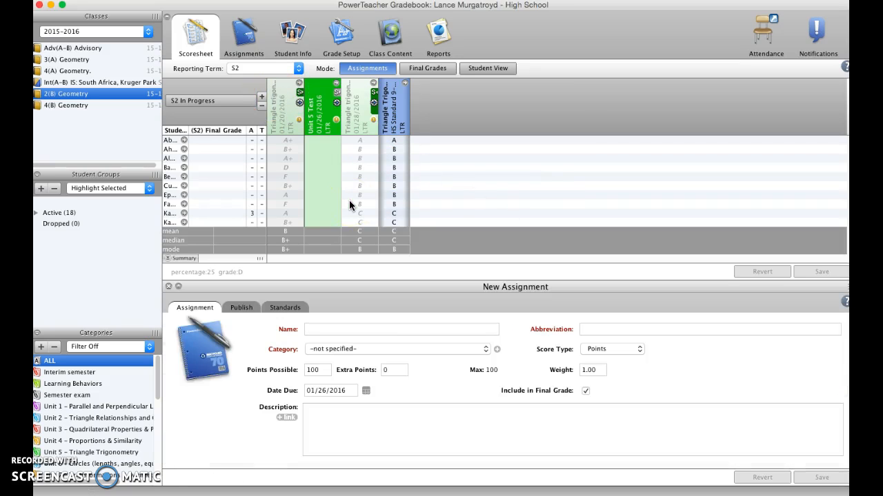
{"action": "left_click", "coordinate": [336, 329]}
{"action": "type", "text": "LB"}
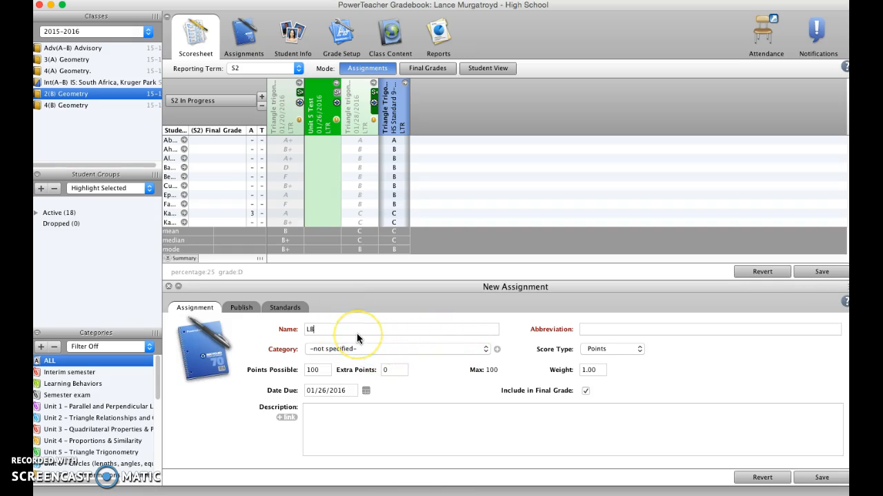
{"action": "type", "text": "1"}
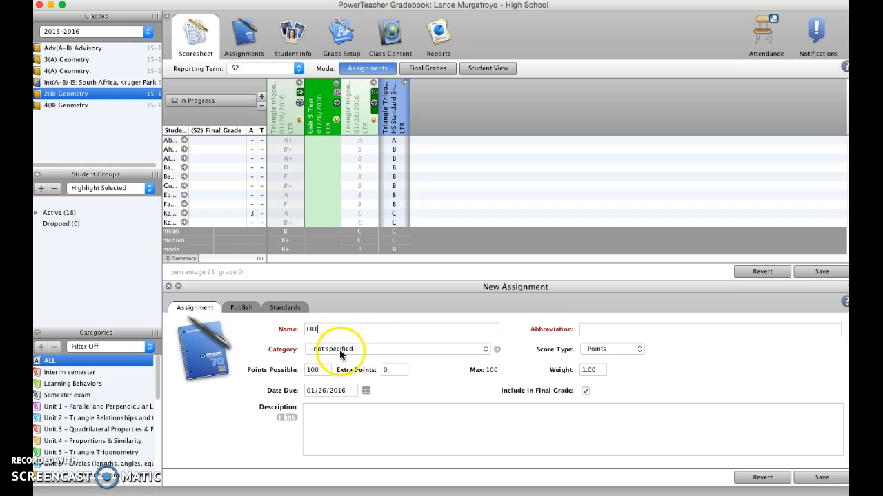
{"action": "left_click", "coordinate": [340, 351]}
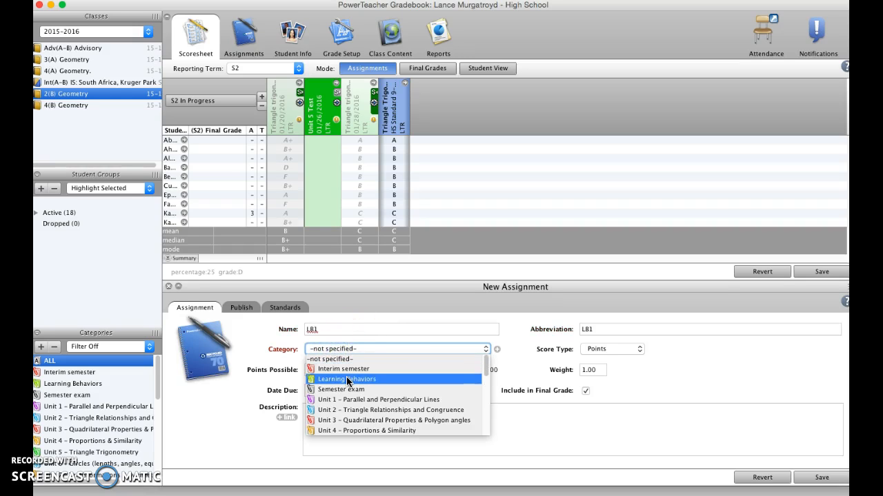
{"action": "left_click", "coordinate": [348, 379]}
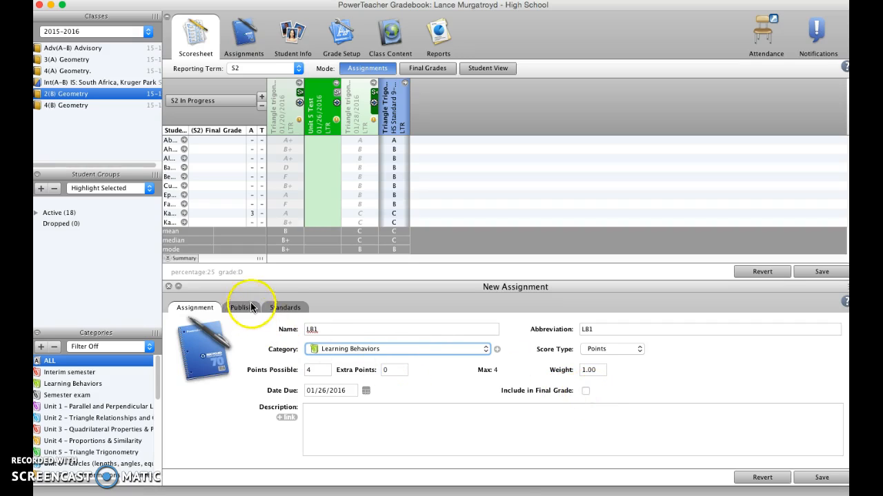
Link LB1 to the Collaboration, Learning Attitude and Responsibility (Geometry) standards, save the assignment and close its details
{"action": "left_click", "coordinate": [279, 308]}
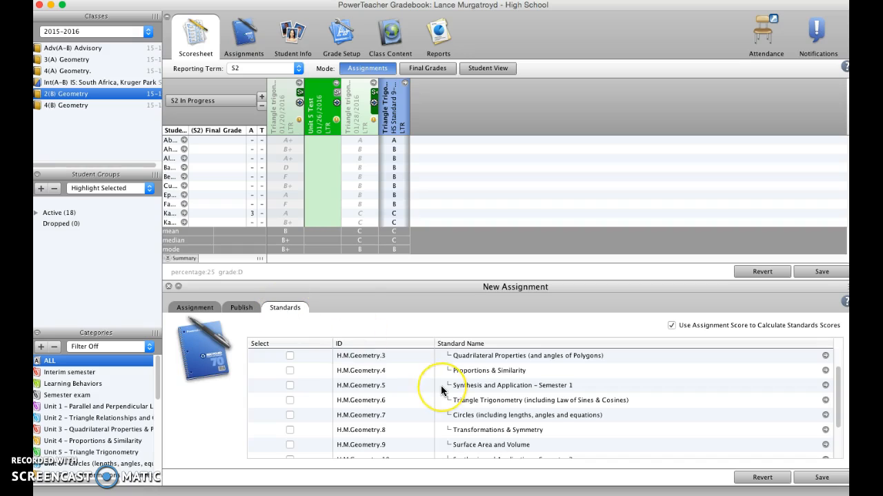
{"action": "scroll", "coordinate": [442, 391], "scroll_direction": "down", "scroll_amount": 4}
{"action": "left_click", "coordinate": [290, 421]}
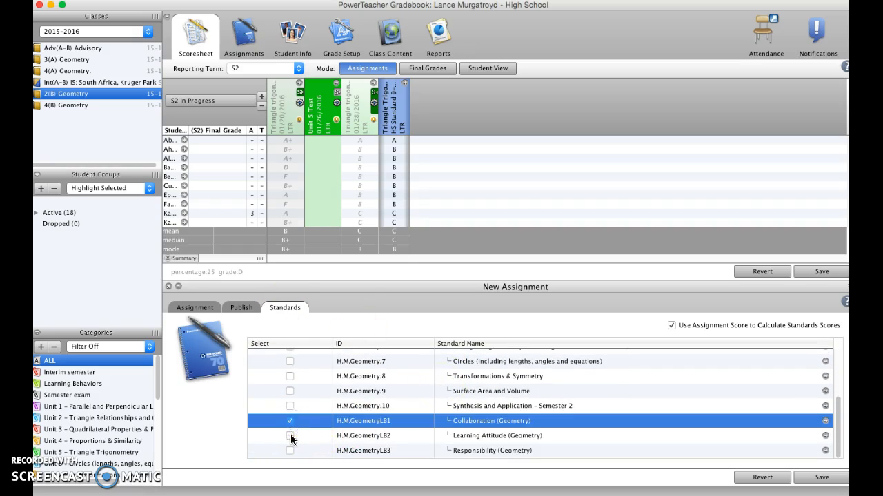
{"action": "left_click", "coordinate": [289, 436]}
{"action": "left_click", "coordinate": [290, 450]}
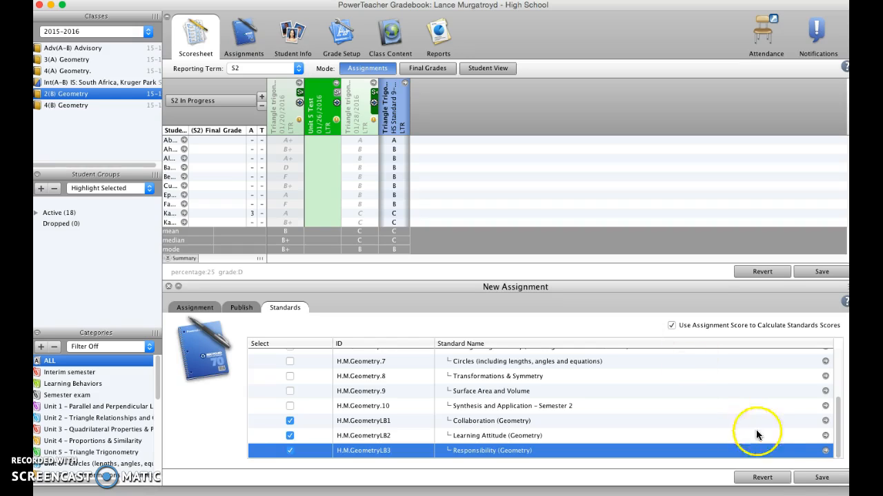
{"action": "left_click", "coordinate": [820, 478]}
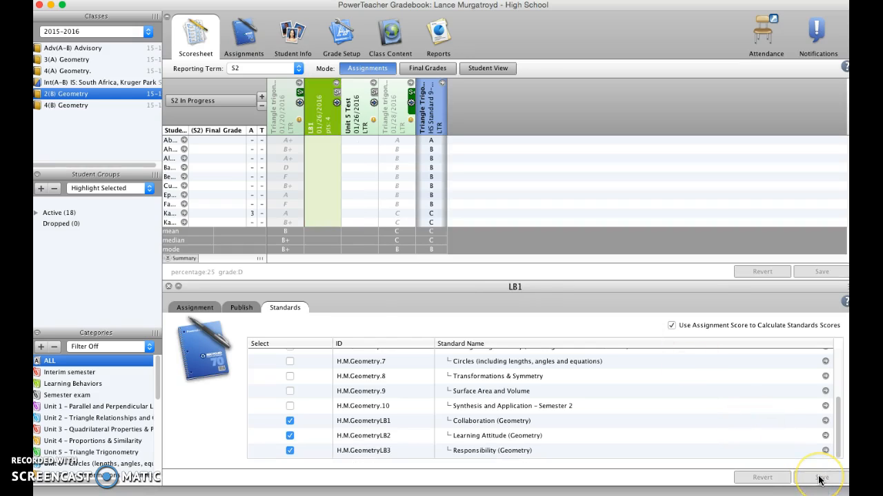
{"action": "left_click", "coordinate": [169, 286]}
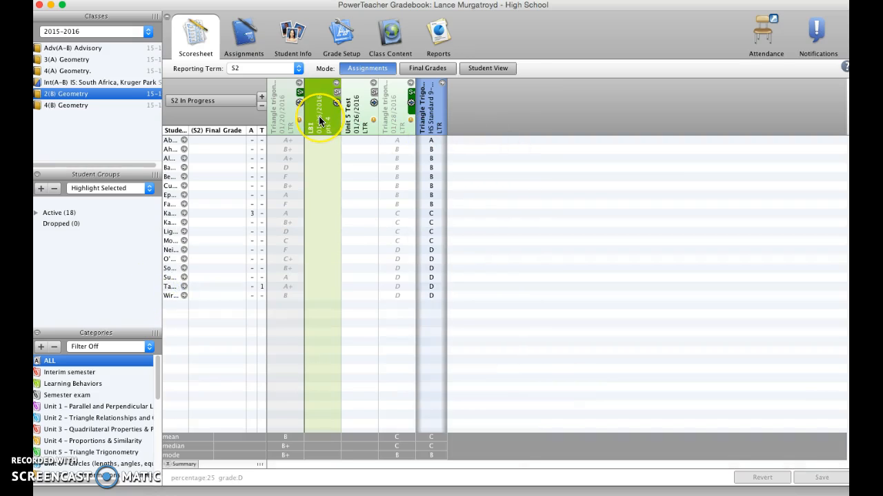
Show the standards columns for LB1 and enter 4 for the second student's Collaboration and Learning Attitude scores
{"action": "mouse_move", "coordinate": [319, 120]}
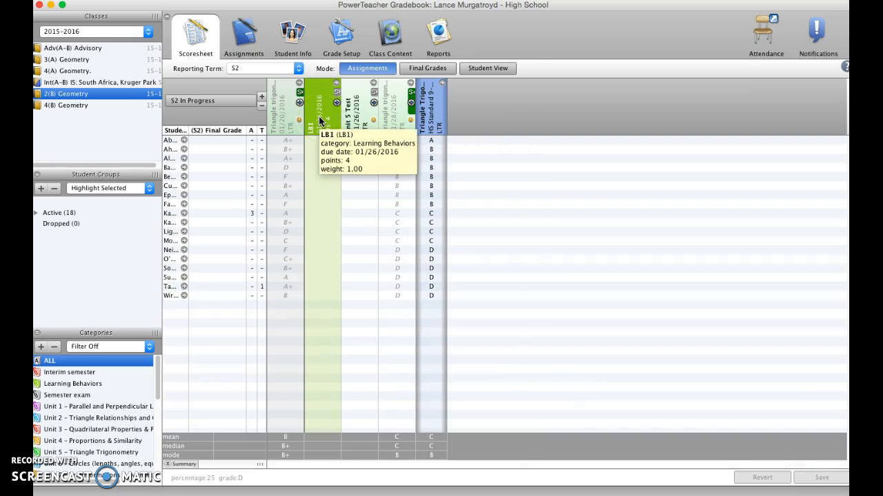
{"action": "left_click", "coordinate": [338, 97]}
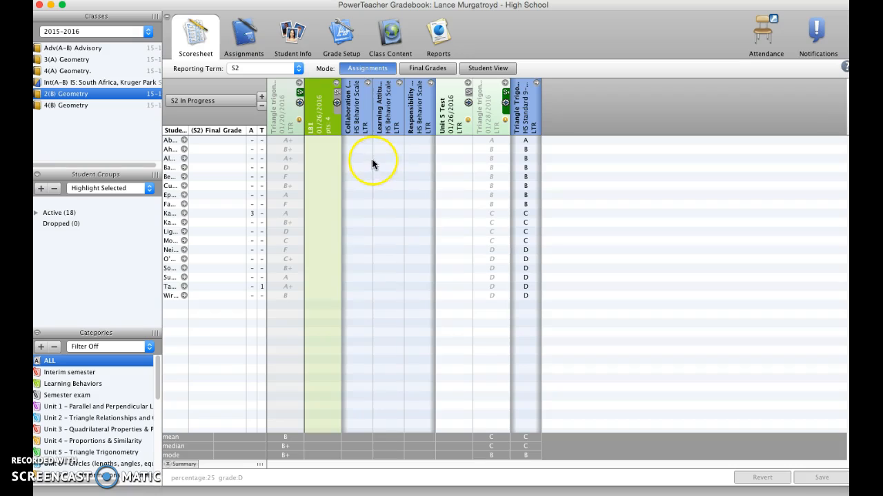
{"action": "left_click", "coordinate": [321, 150]}
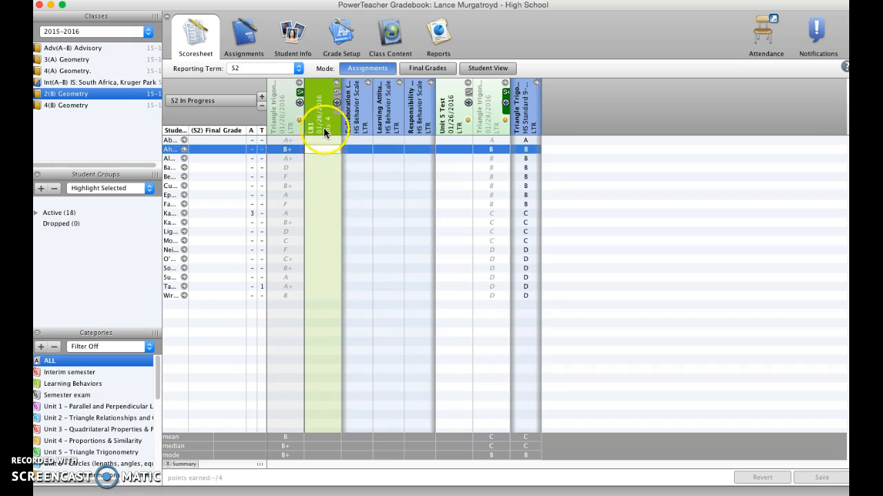
{"action": "left_click", "coordinate": [355, 150]}
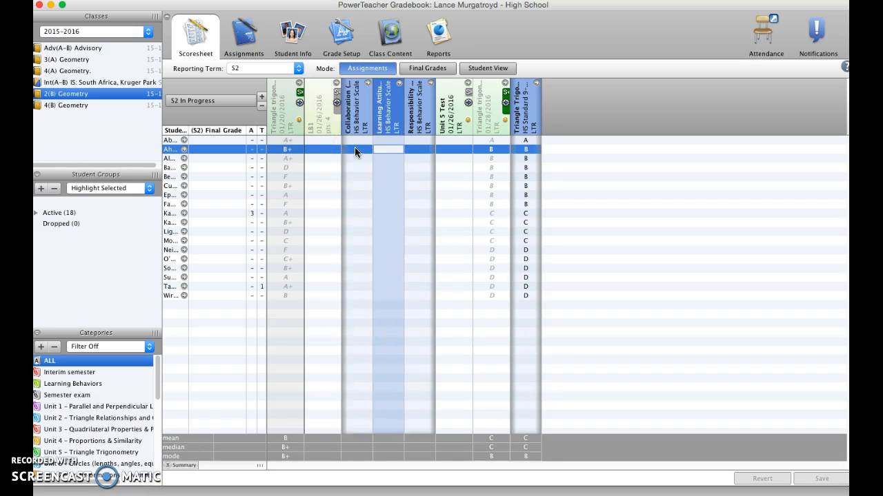
{"action": "type", "text": "4"}
{"action": "key", "text": "Tab"}
{"action": "type", "text": "4"}
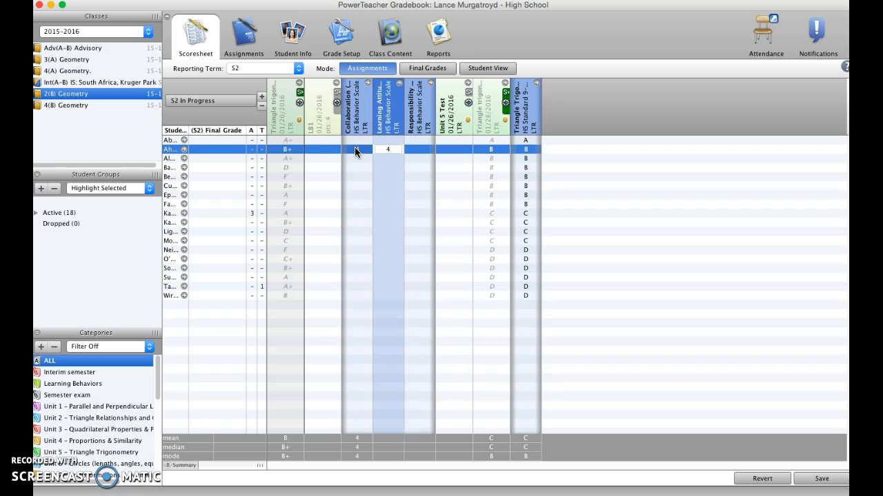
{"action": "key", "text": "Tab"}
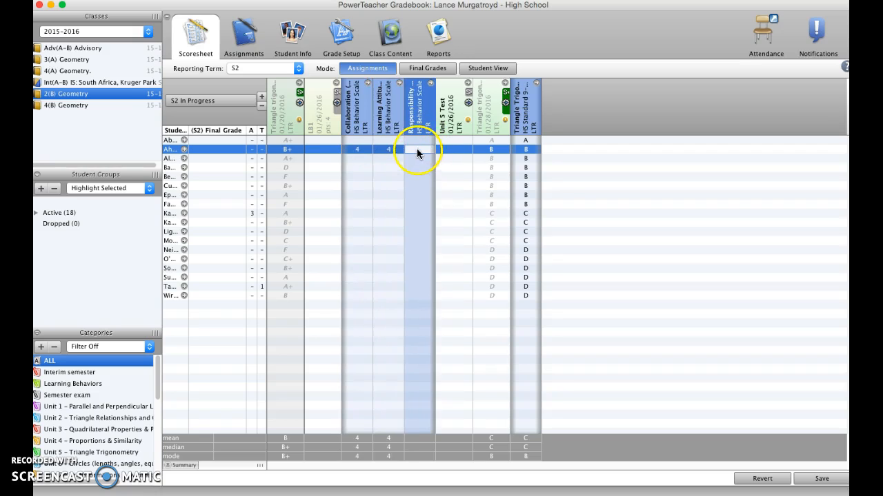
Check the grade options available for the second student's Responsibility score and select that cell
{"action": "right_click", "coordinate": [416, 148]}
{"action": "mouse_move", "coordinate": [443, 201]}
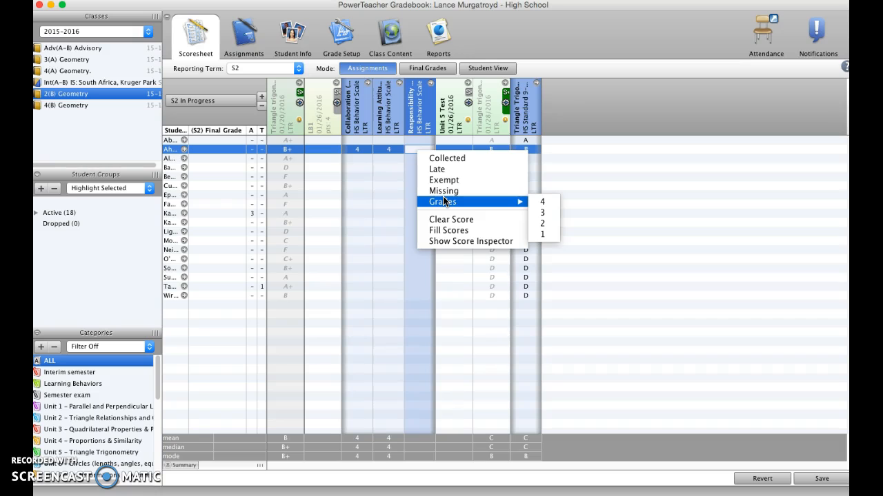
{"action": "left_click", "coordinate": [380, 177]}
{"action": "left_click", "coordinate": [419, 148]}
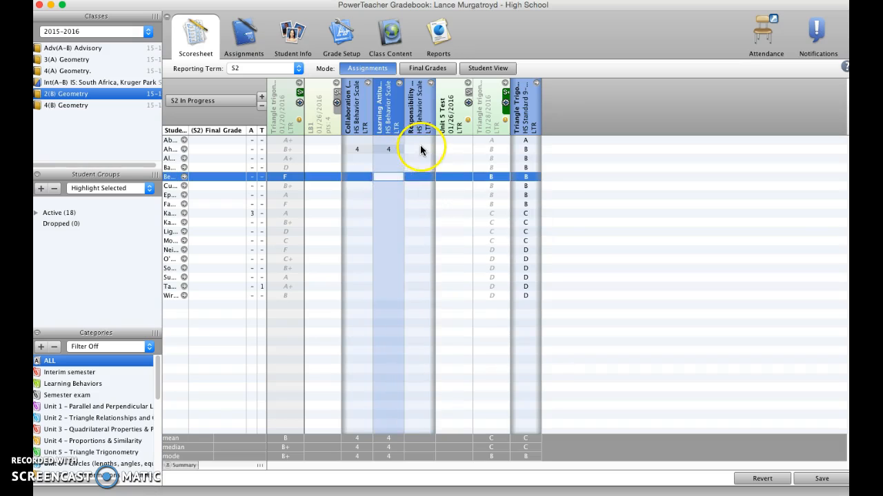